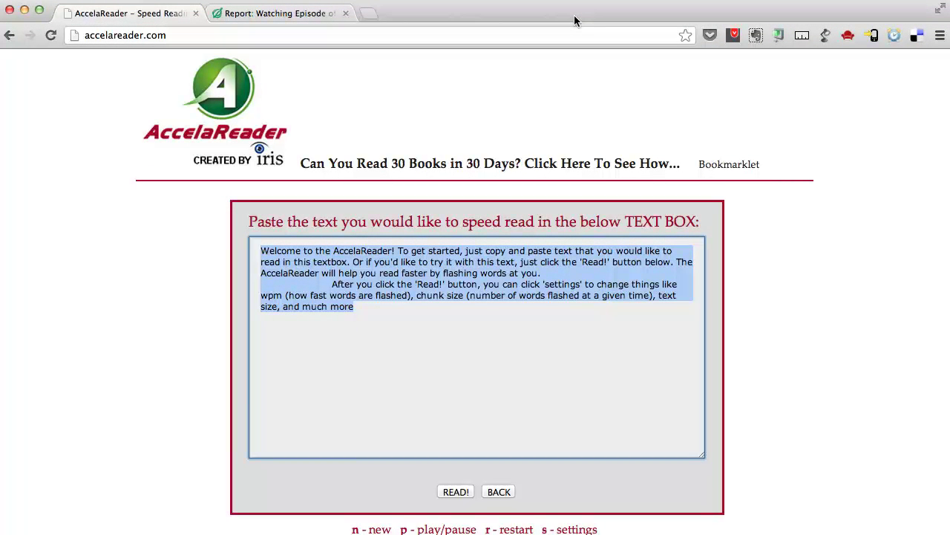
left_click(416, 34)
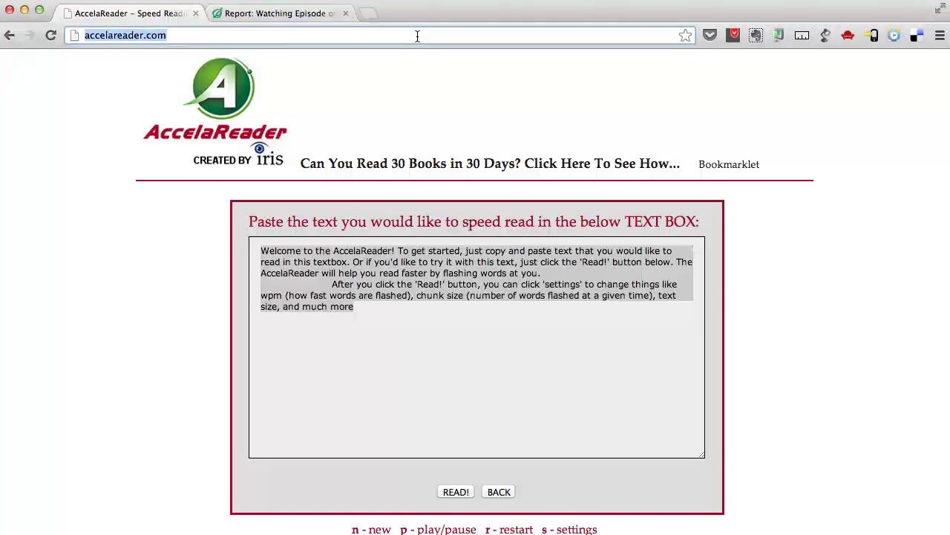
left_click(178, 32)
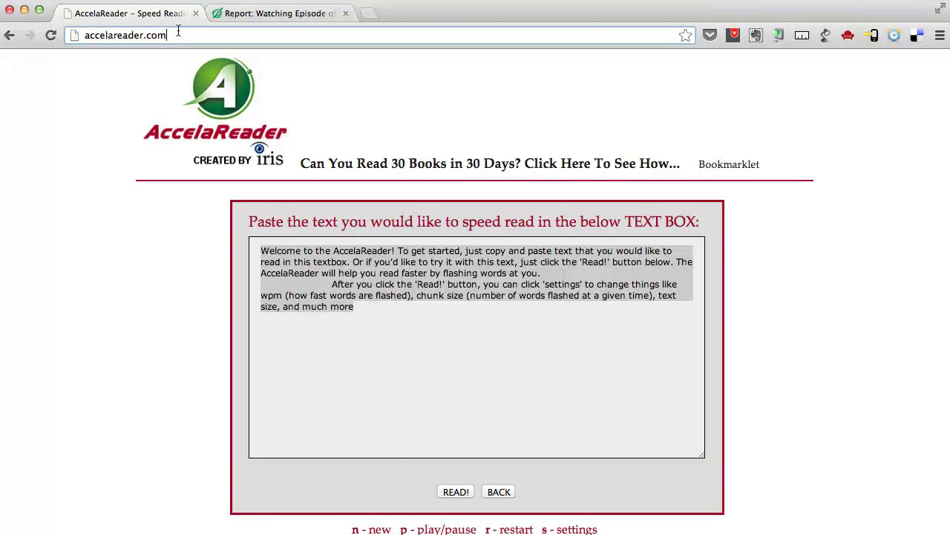
key("shift+Left")
key("shift+Left")
key("shift+Left")
key("shift+Left")
key("shift+Left")
key("shift+Left")
key("shift+Left")
key("shift+Left")
key("shift+Left")
key("shift+Left")
key("shift+Left")
key("shift+Left")
key("shift+Left")
key("shift+Left")
key("shift+Left")
key("shift+Left")
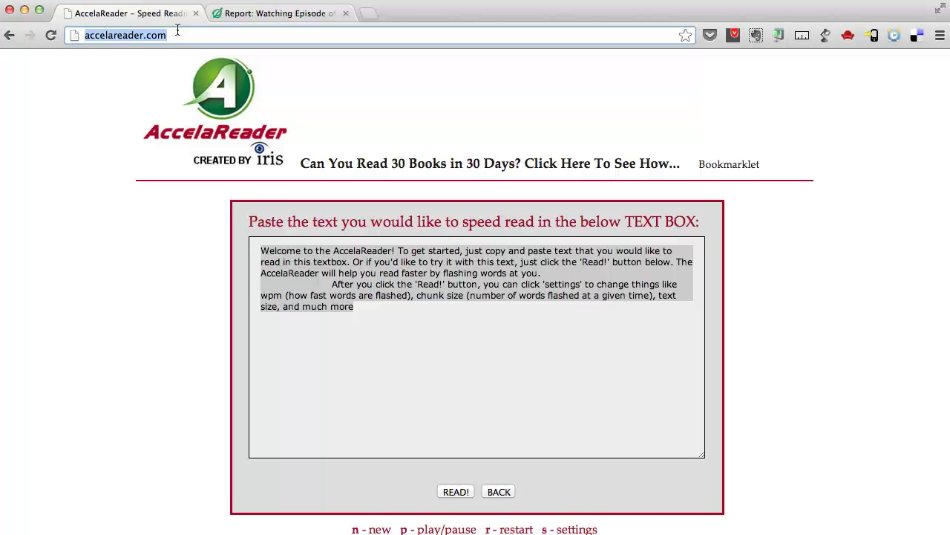
Clear all the sample welcome text from the speed-reading text box.
left_click(406, 298)
key("super+a")
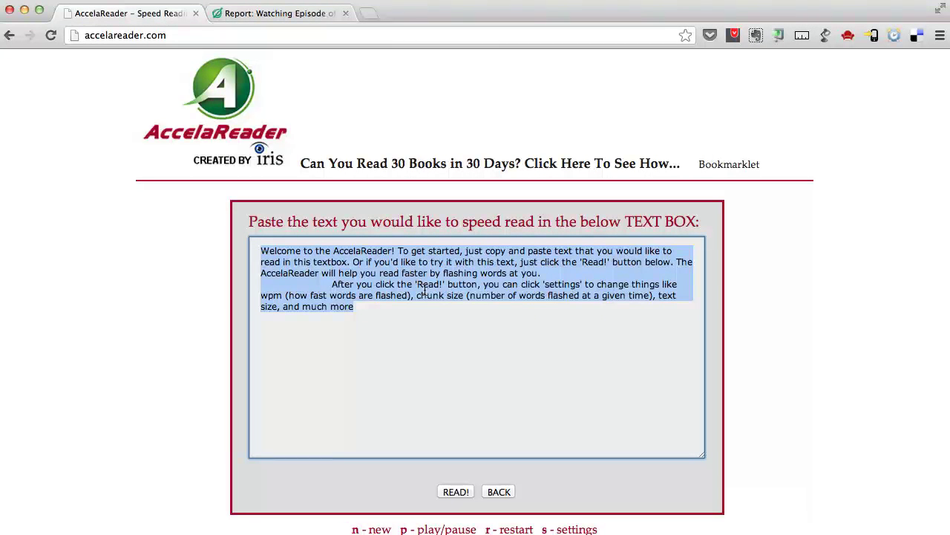
key("BackSpace")
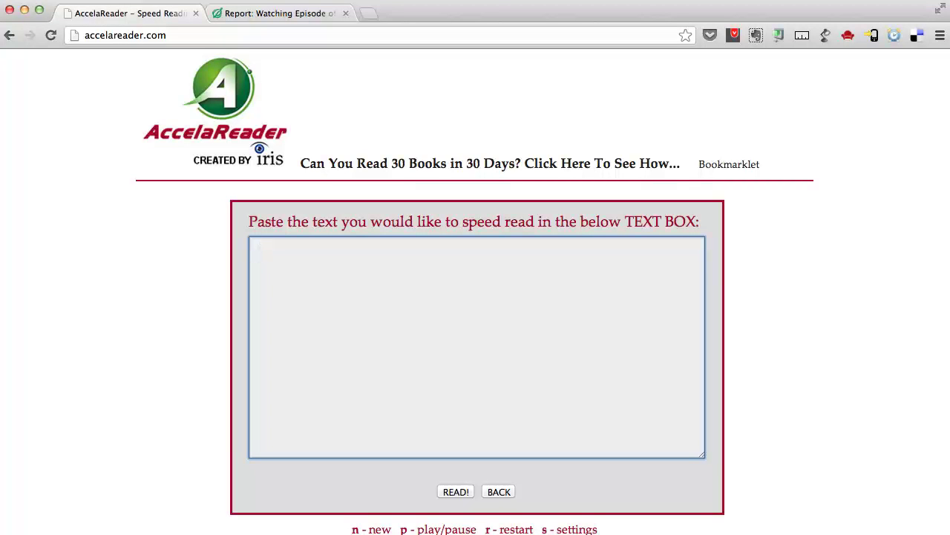
Copy the Onion article's body text about Downton Abbey, from "According to a report" to the end of its last sentence.
left_click(285, 14)
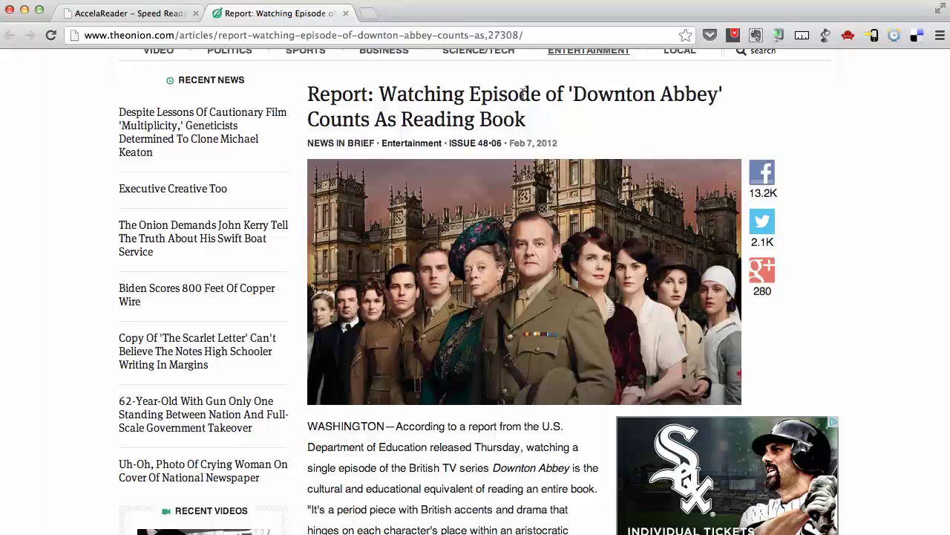
scroll(524, 101, "up", 5)
scroll(523, 101, "down", 4)
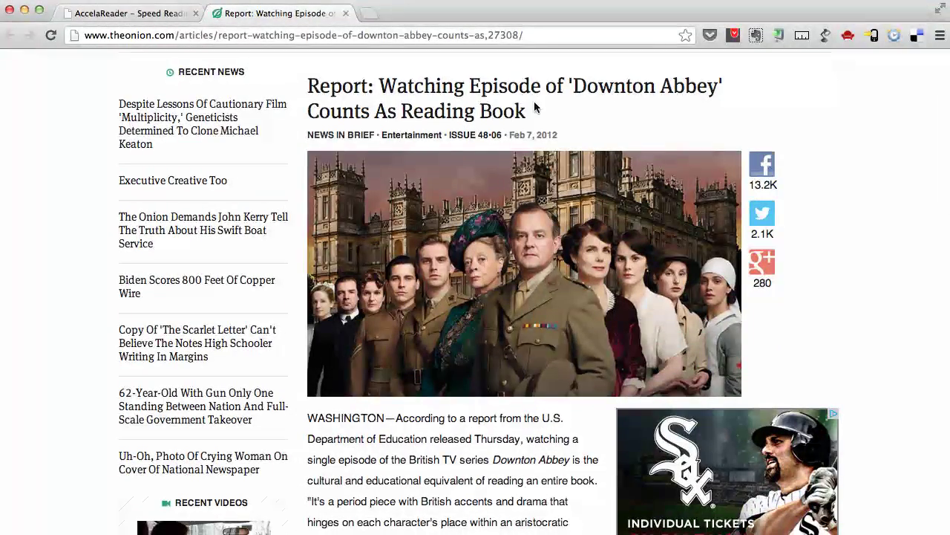
left_click_drag(535, 112, 304, 87)
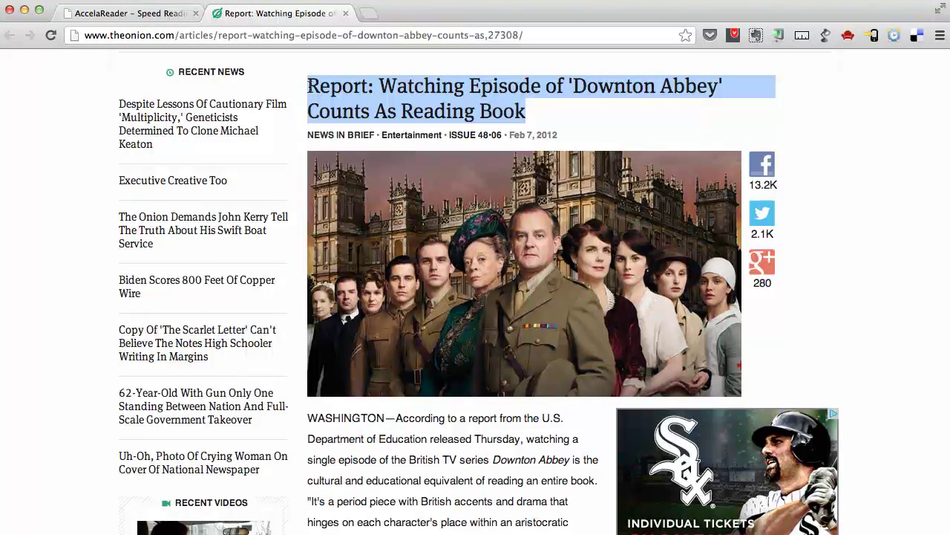
scroll(627, 354, "down", 7)
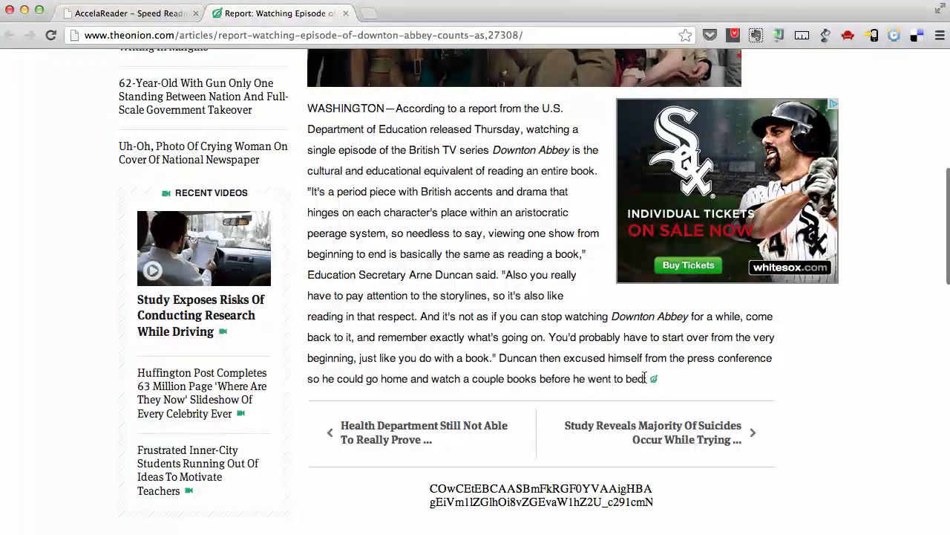
left_click_drag(645, 379, 394, 109)
right_click(455, 121)
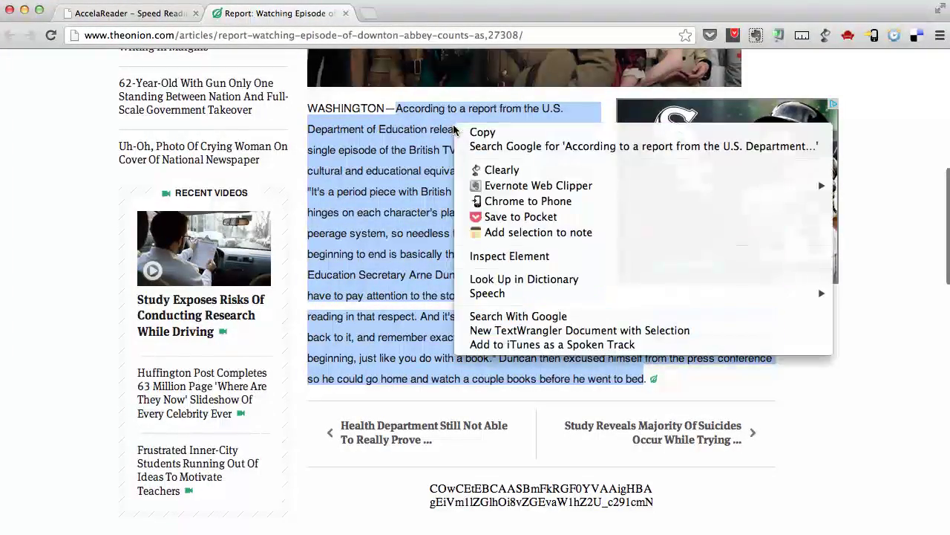
left_click(520, 131)
Return to the AccelaReader page and paste the copied article text into the empty text box.
key("super+1")
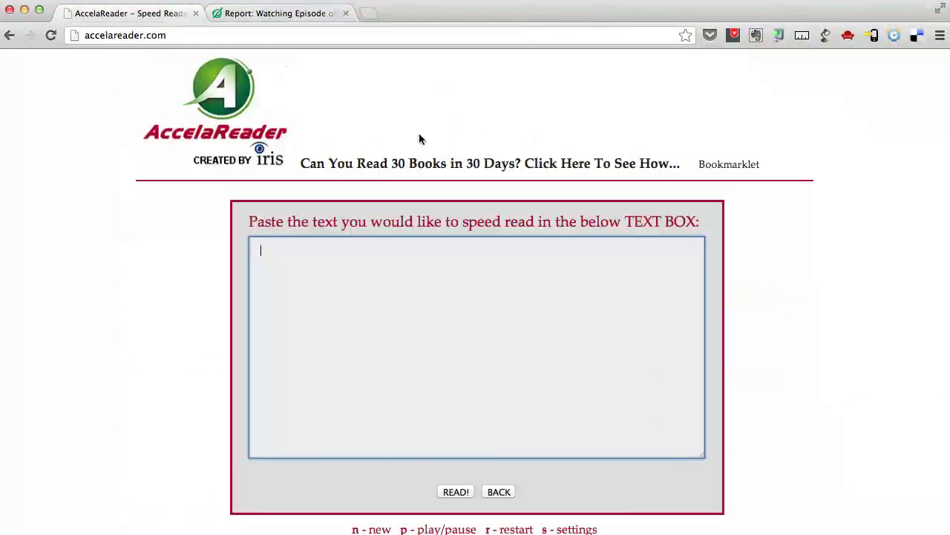
right_click(425, 291)
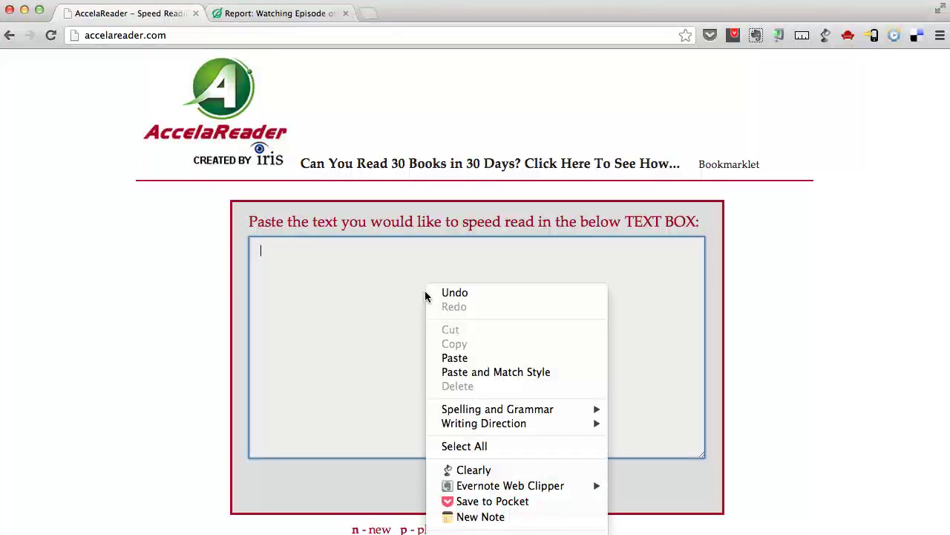
left_click(494, 357)
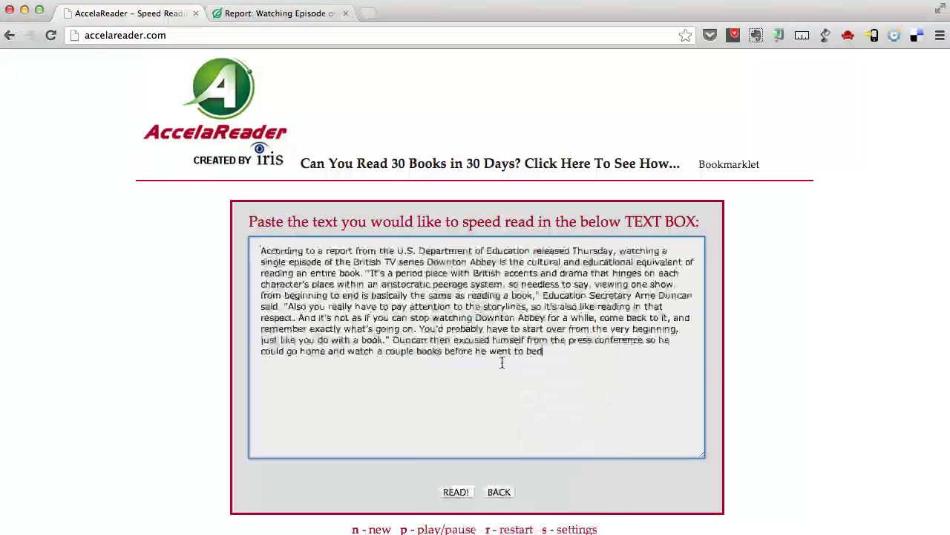
Load the pasted article into the reader and play it through to the last word at 300 wpm.
left_click(455, 493)
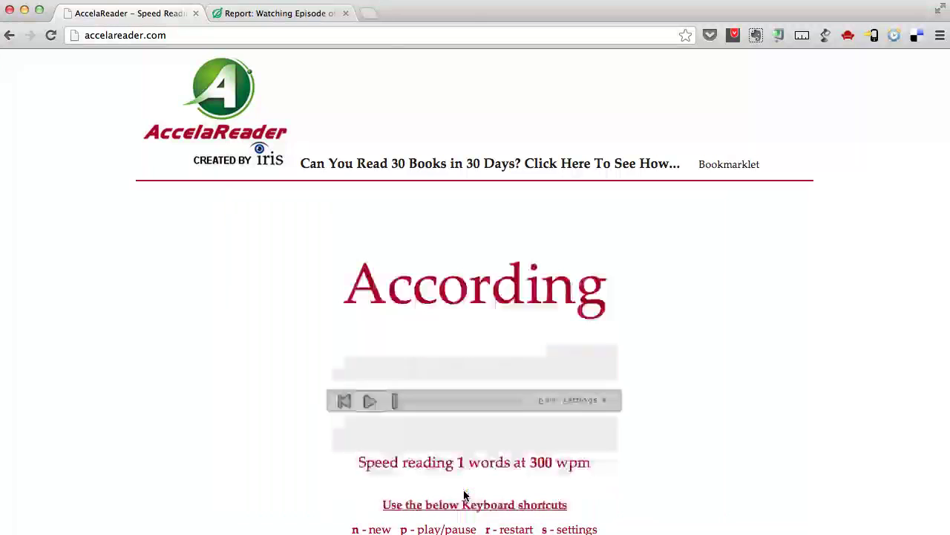
left_click(369, 402)
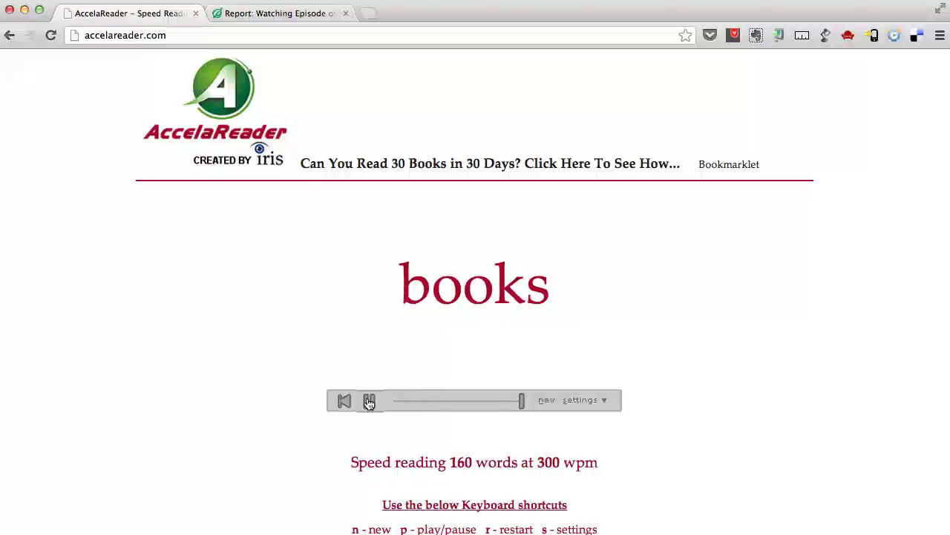
left_click(369, 402)
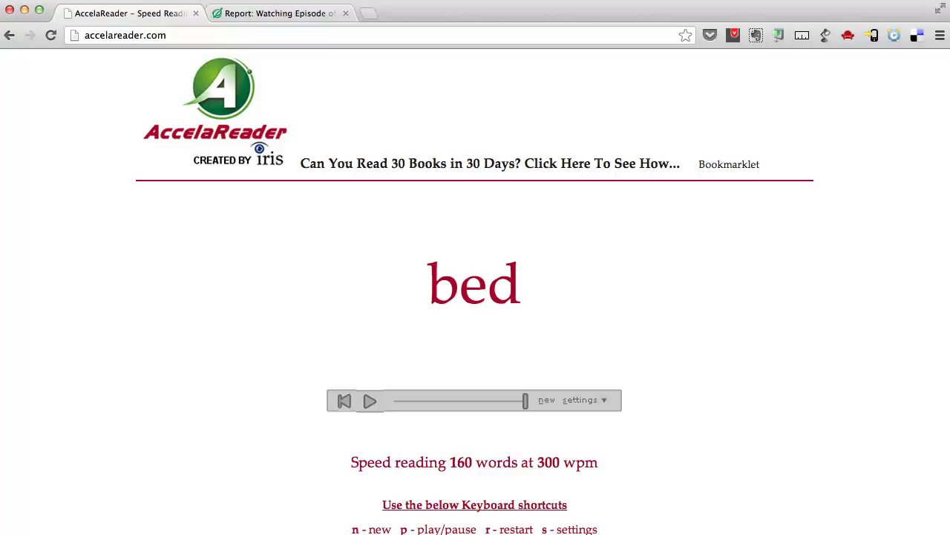
Set the reading speed to 400 words per minute with a chunk size of 1 word, and save the reader settings.
left_click(605, 402)
scroll(605, 404, "down", 2)
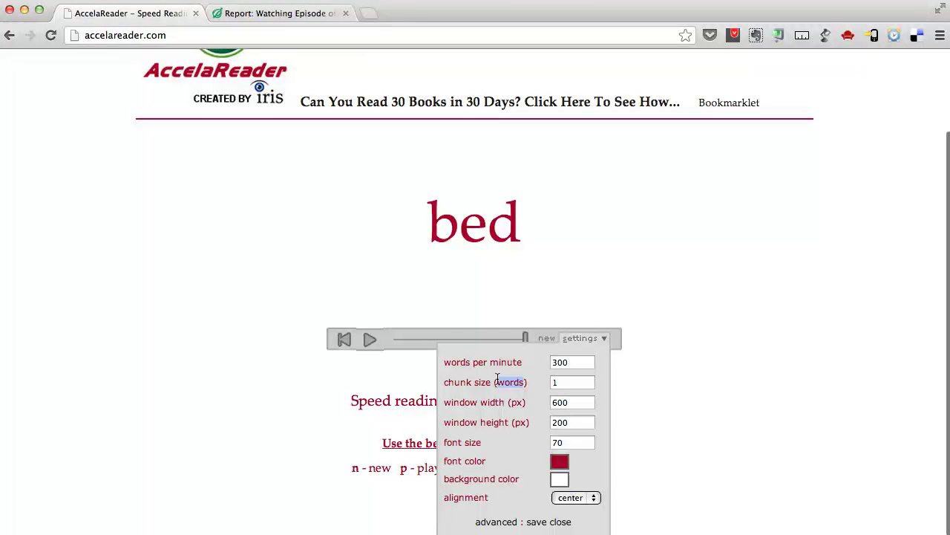
triple_click(497, 380)
double_click(555, 382)
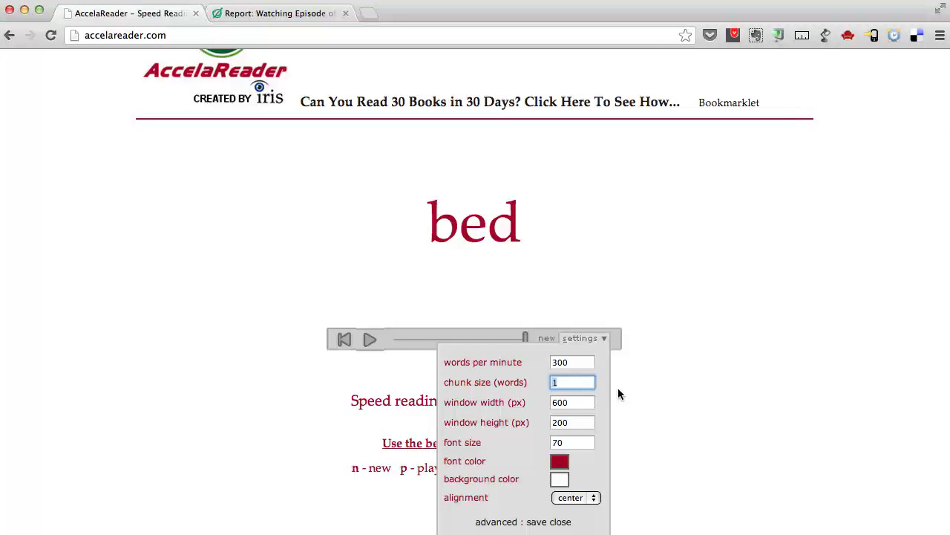
type("2")
double_click(569, 362)
double_click(569, 381)
type("1")
double_click(561, 362)
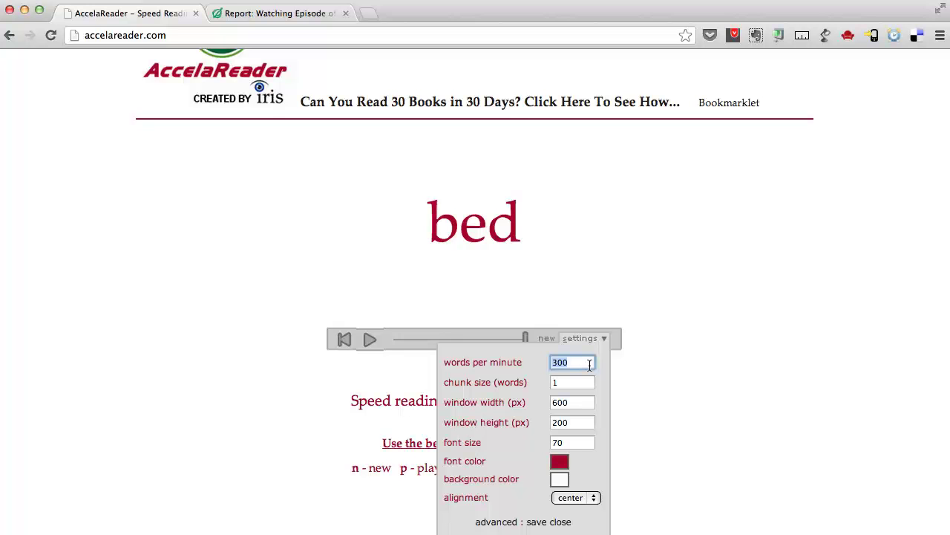
type("400")
left_click(537, 521)
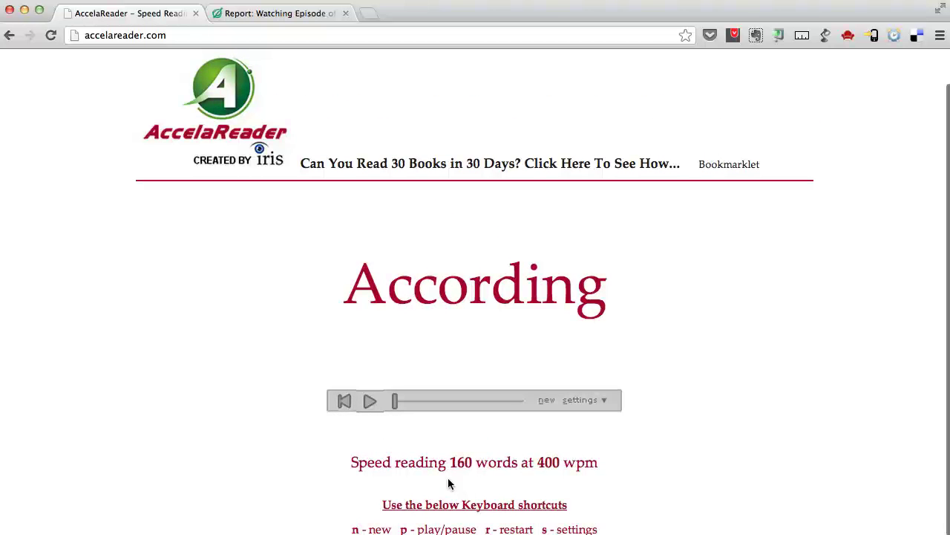
Play the article one word at a time at 400 wpm and pause partway through.
left_click(370, 401)
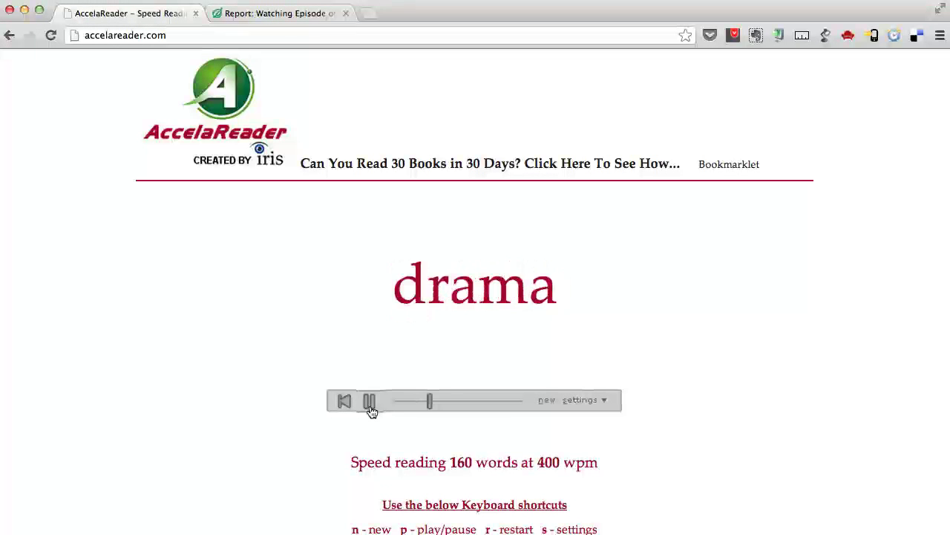
left_click(370, 407)
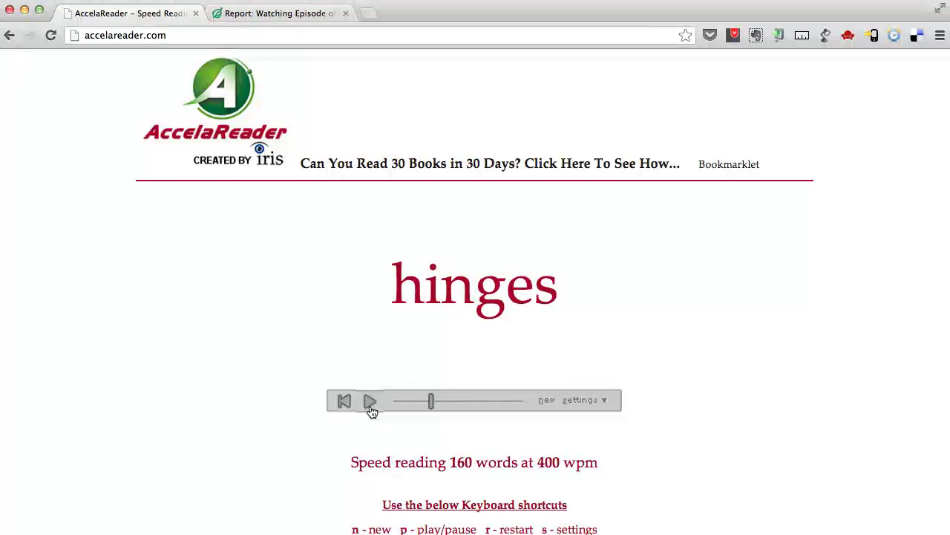
Set the chunk size to 2 words and save the reader settings.
left_click(587, 401)
scroll(589, 435, "down", 2)
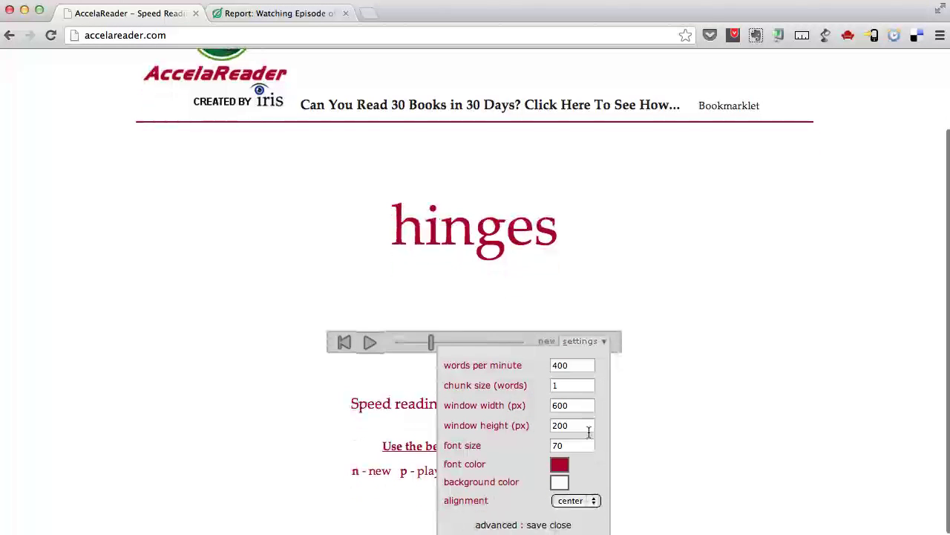
double_click(563, 385)
type("2")
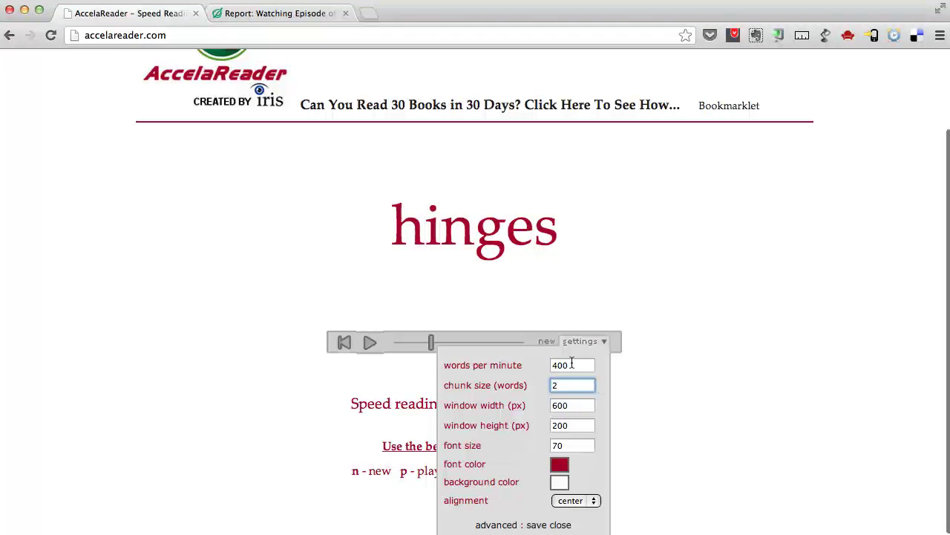
double_click(577, 364)
left_click(536, 525)
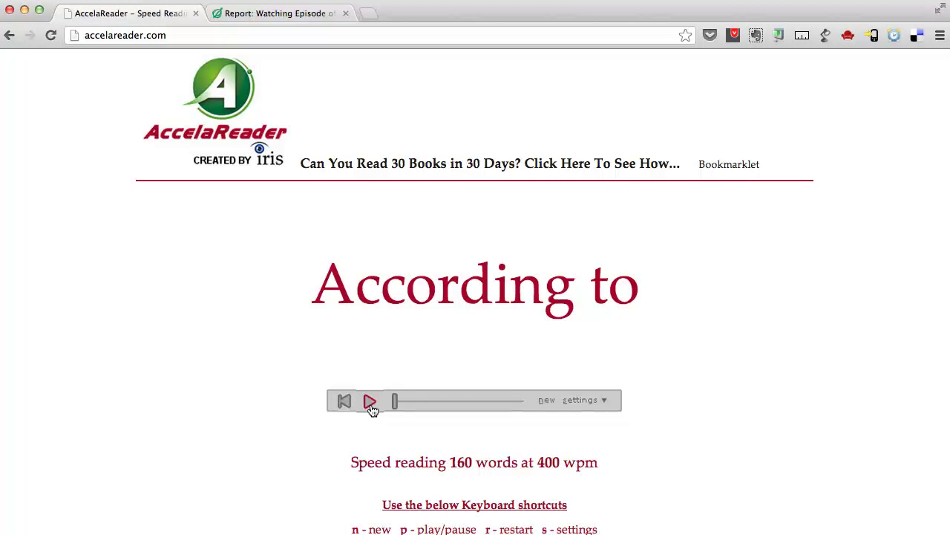
Play the article in two-word chunks at 400 wpm and pause partway through.
double_click(548, 462)
left_click(376, 429)
left_click(370, 401)
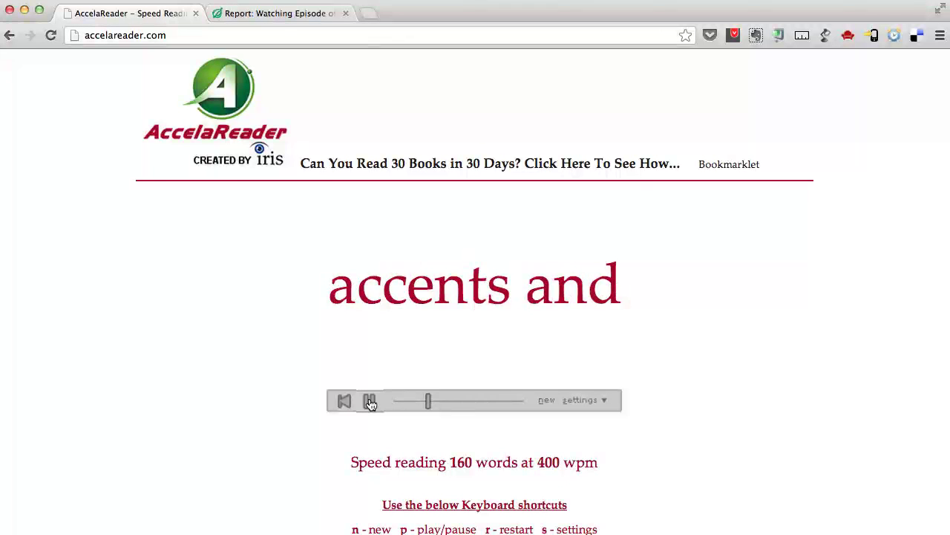
left_click(371, 402)
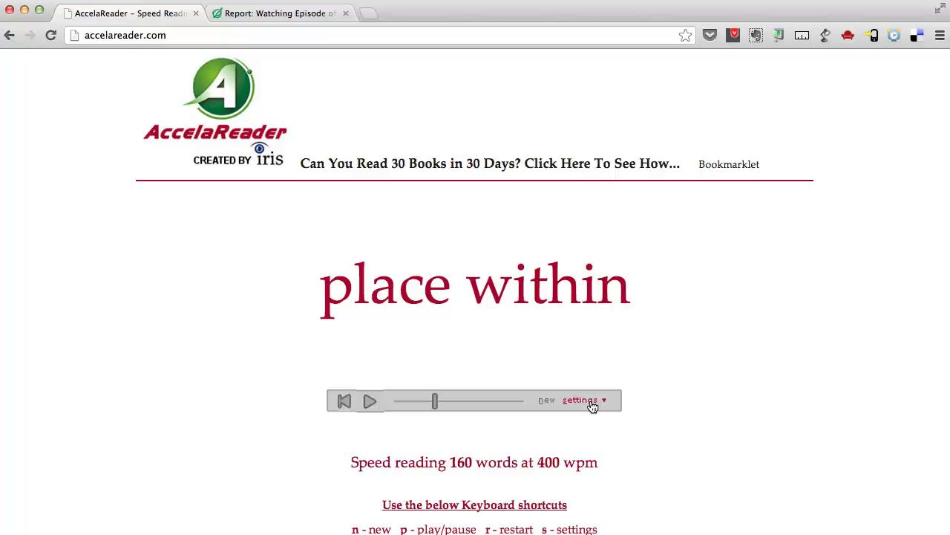
Open the reader settings and review the words per minute, chunk size, font and color options.
left_click(592, 406)
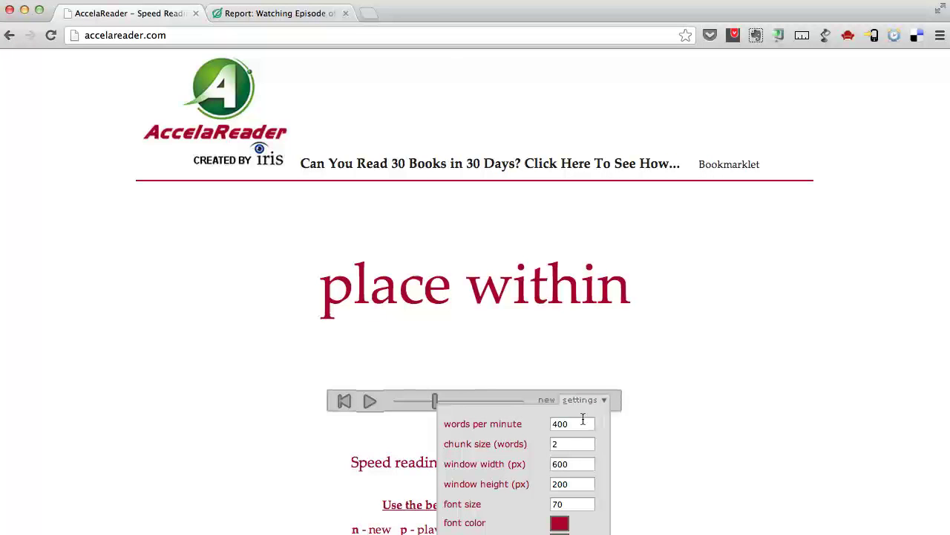
double_click(570, 424)
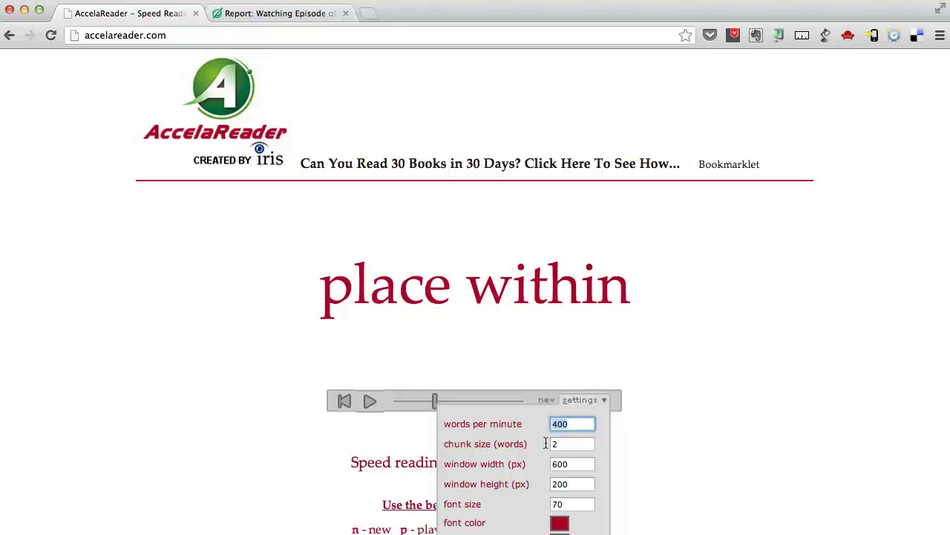
left_click(554, 444)
scroll(557, 453, "down", 2)
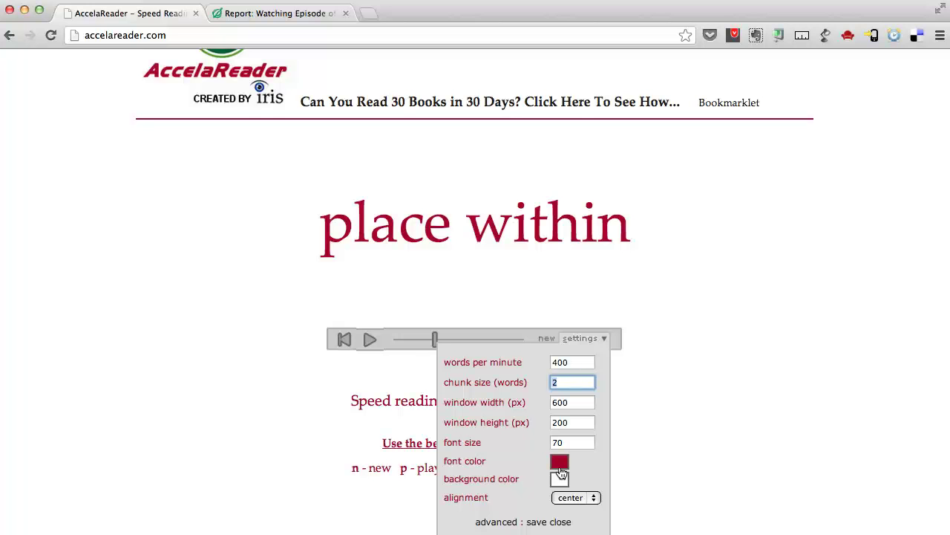
scroll(706, 410, "up", 3)
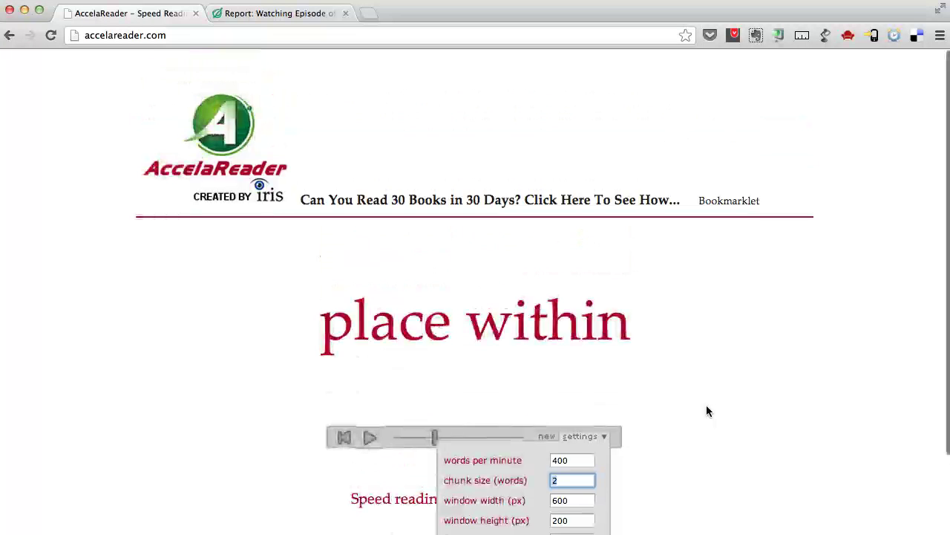